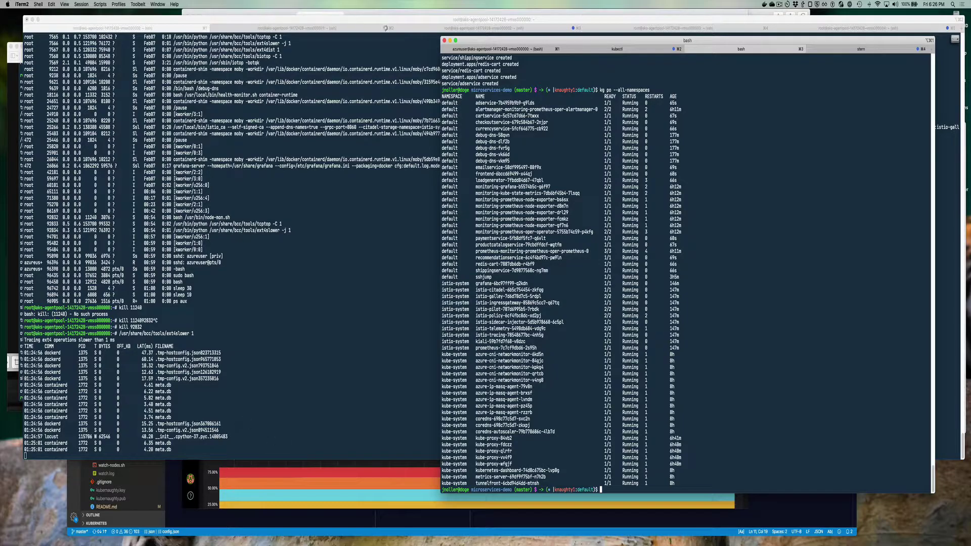
- Bring the microservices-demo README forward and read its intro, highlighting the project description paragraphs
{"action": "left_click", "coordinate": [425, 531]}
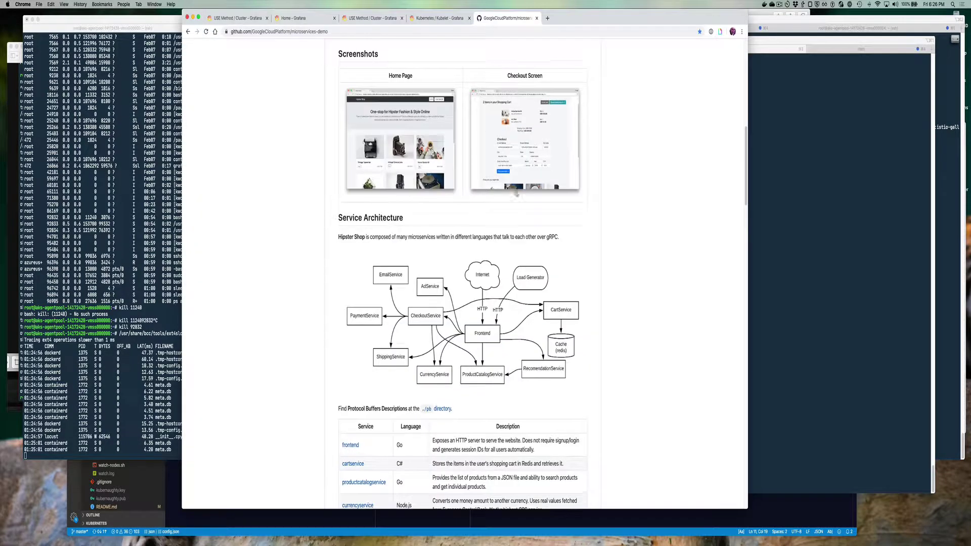
{"action": "scroll", "coordinate": [516, 193], "scroll_direction": "up", "scroll_amount": 3}
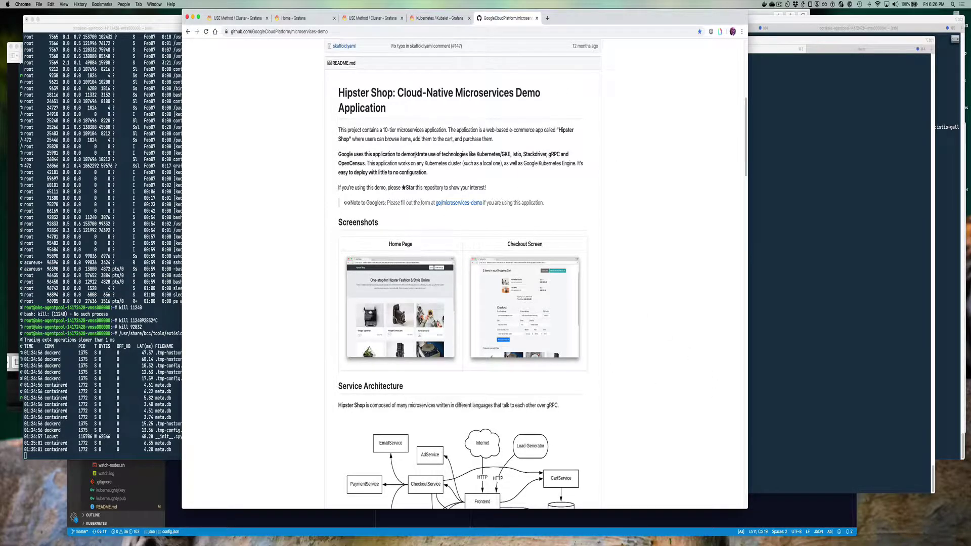
{"action": "left_click_drag", "start_coordinate": [388, 129], "coordinate": [428, 173]}
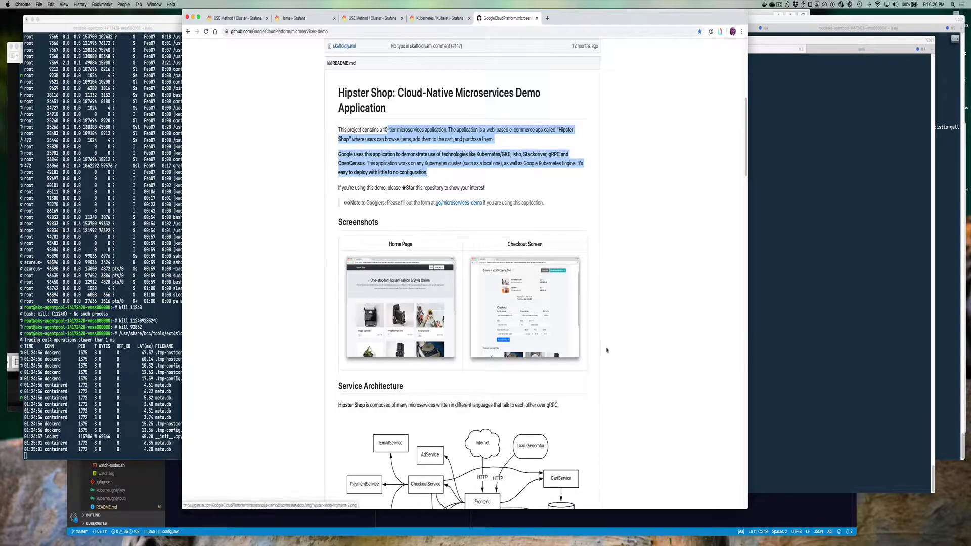
{"action": "scroll", "coordinate": [586, 375], "scroll_direction": "down", "scroll_amount": 5}
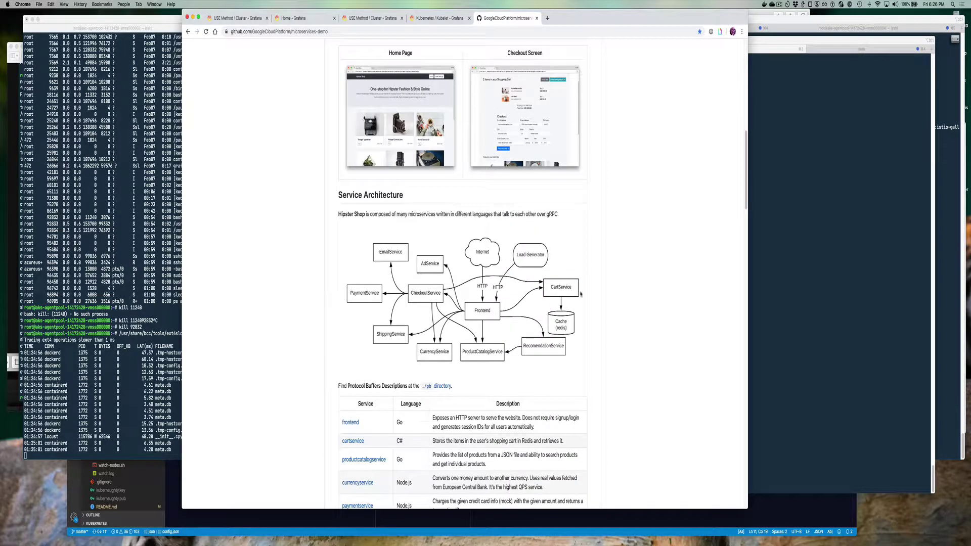
{"action": "scroll", "coordinate": [532, 468], "scroll_direction": "down", "scroll_amount": 6}
{"action": "scroll", "coordinate": [531, 468], "scroll_direction": "down", "scroll_amount": 2}
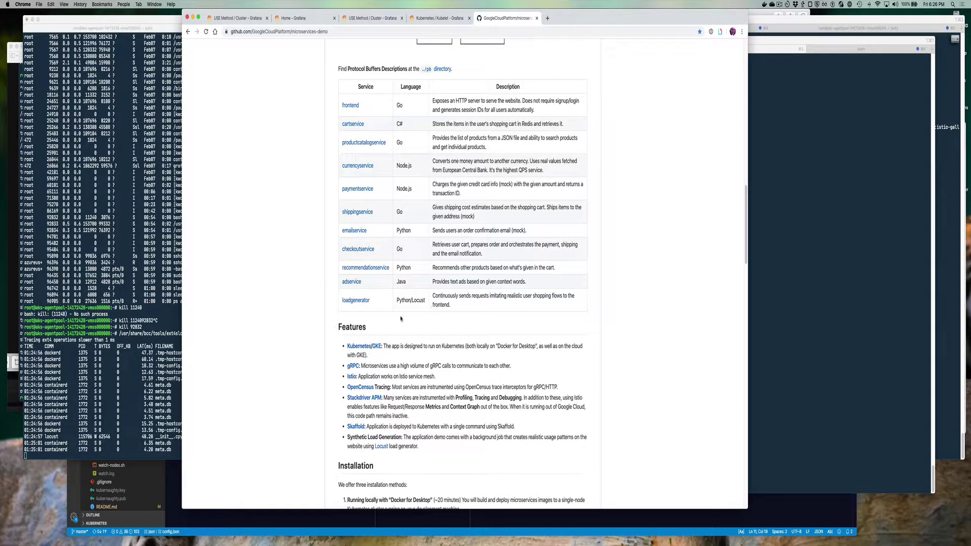
{"action": "scroll", "coordinate": [422, 299], "scroll_direction": "down", "scroll_amount": 3}
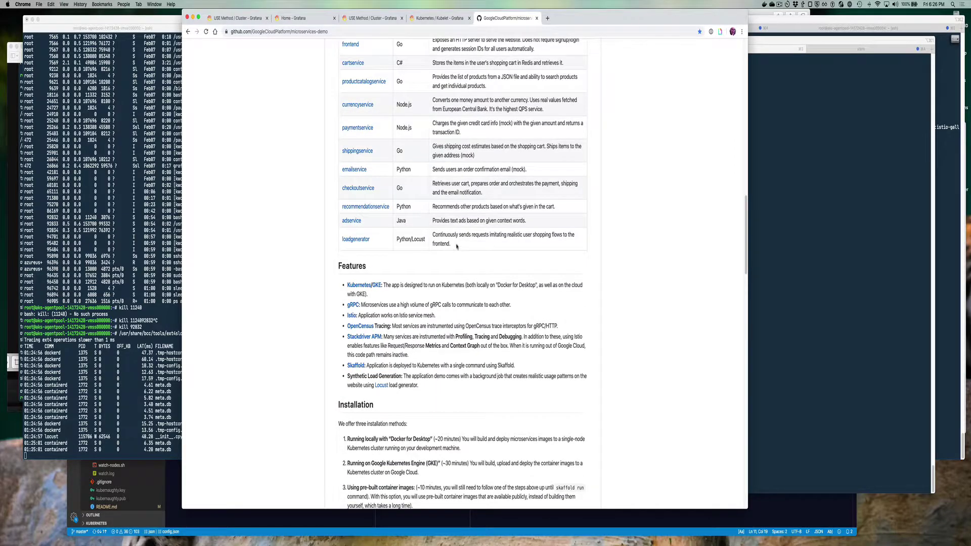
- Read on past the loadgenerator row and Option 3 down to Cleanup and Conferences
{"action": "left_click_drag", "start_coordinate": [452, 245], "coordinate": [433, 231]}
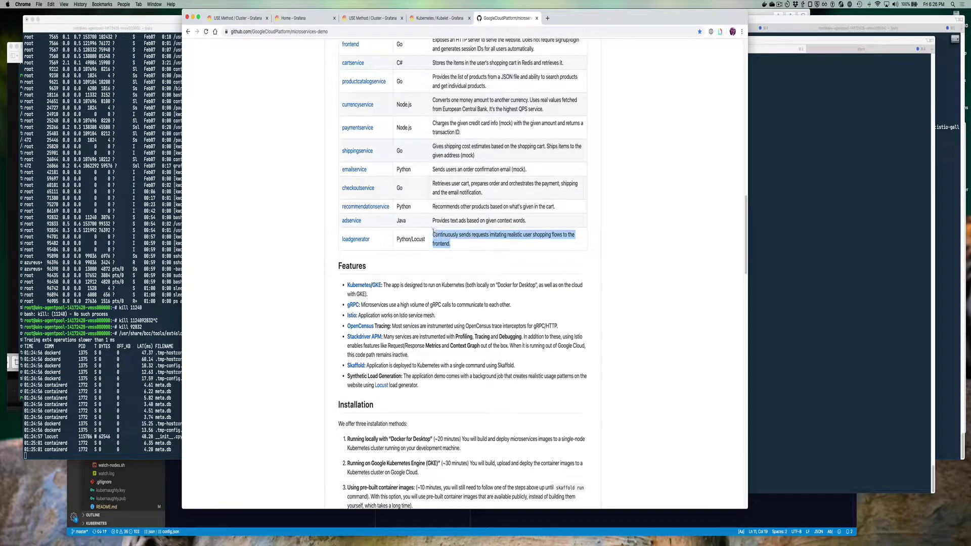
{"action": "left_click", "coordinate": [489, 253]}
{"action": "scroll", "coordinate": [481, 273], "scroll_direction": "down", "scroll_amount": 3}
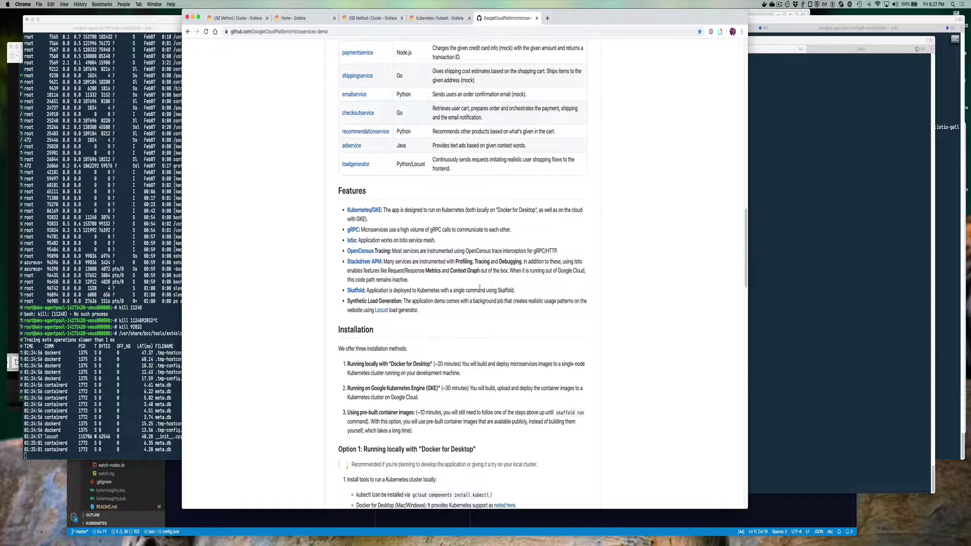
{"action": "scroll", "coordinate": [491, 347], "scroll_direction": "down", "scroll_amount": 5}
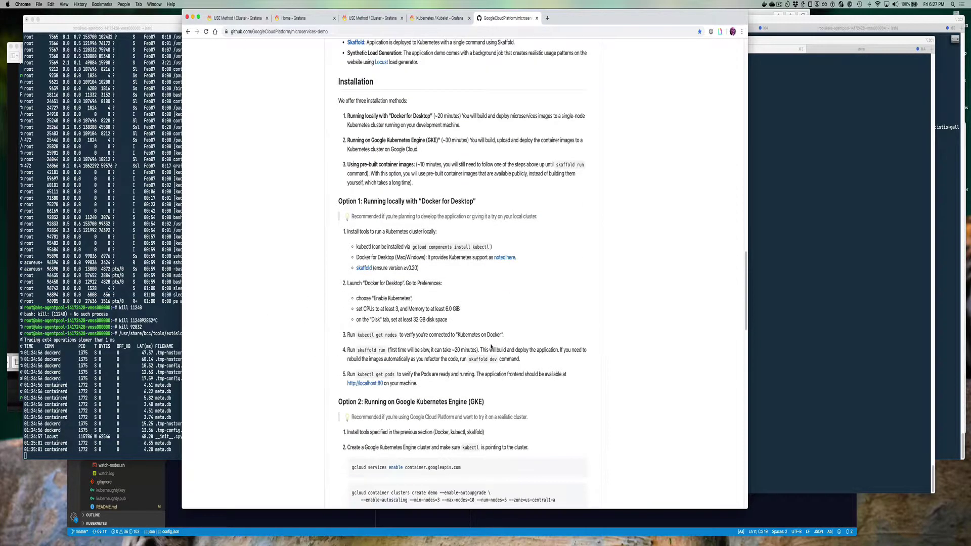
{"action": "scroll", "coordinate": [553, 326], "scroll_direction": "down", "scroll_amount": 10}
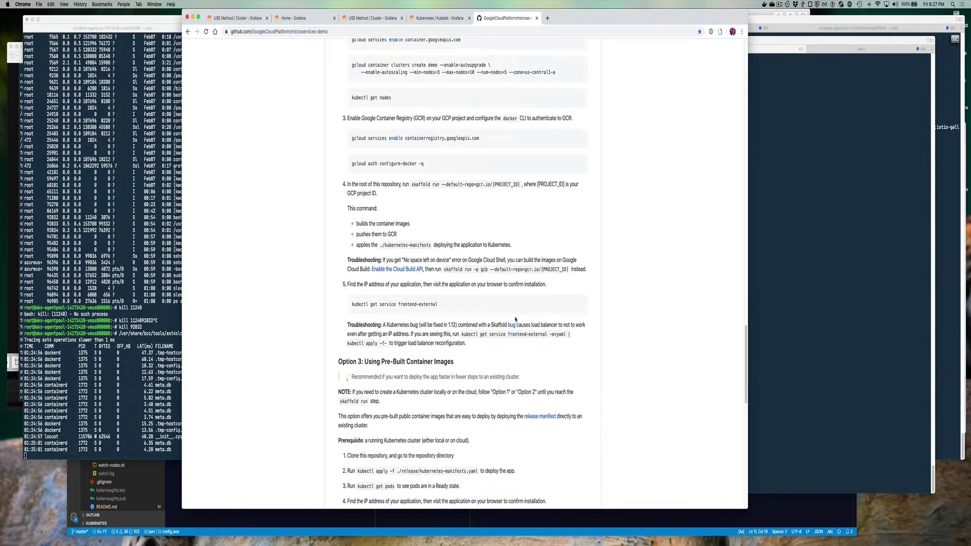
{"action": "left_click_drag", "start_coordinate": [334, 304], "coordinate": [512, 184]}
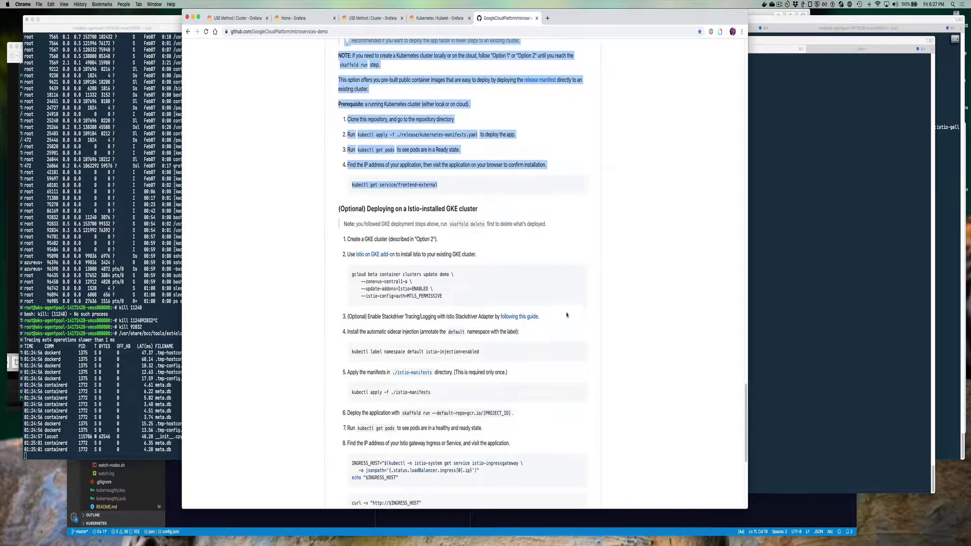
{"action": "scroll", "coordinate": [567, 315], "scroll_direction": "down", "scroll_amount": 5}
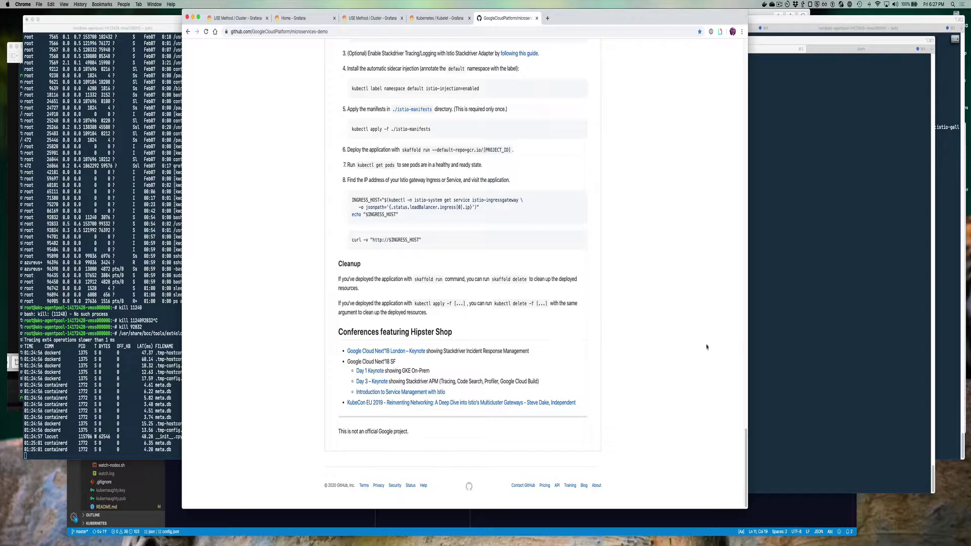
- Return to iTerm2's all-namespaces pod listing, highlighting the cartservice, frontend and loadgenerator rows, then clearing them
{"action": "left_click", "coordinate": [801, 230]}
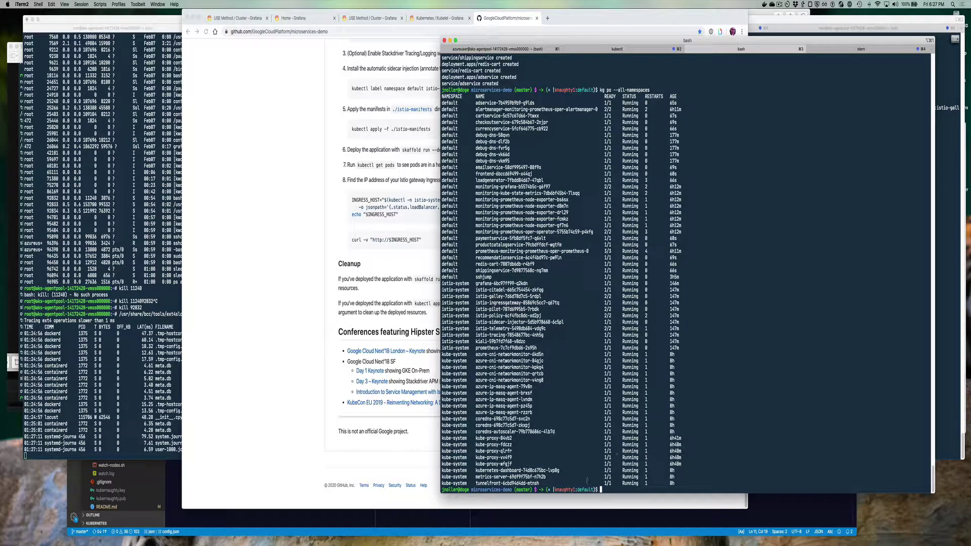
{"action": "left_click_drag", "start_coordinate": [475, 113], "coordinate": [708, 325]}
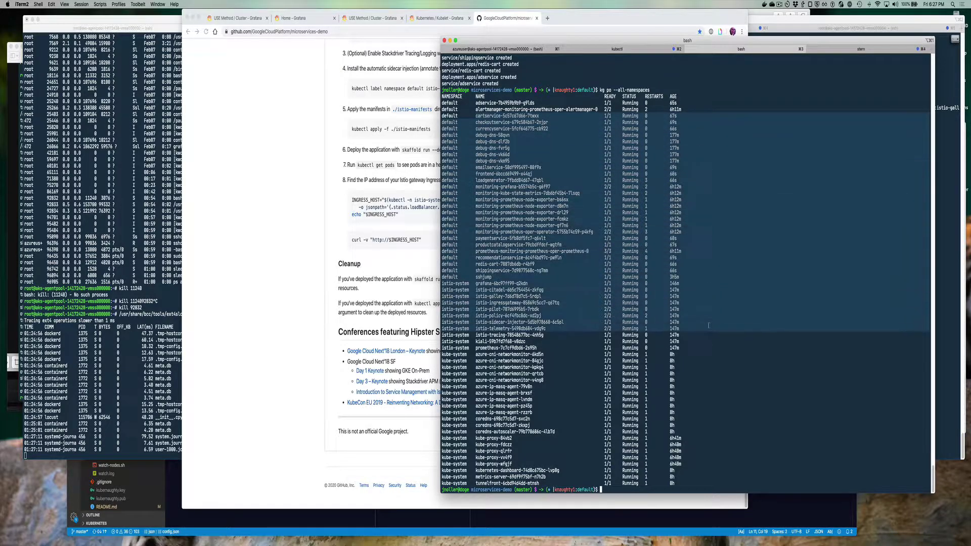
{"action": "left_click", "coordinate": [605, 176]}
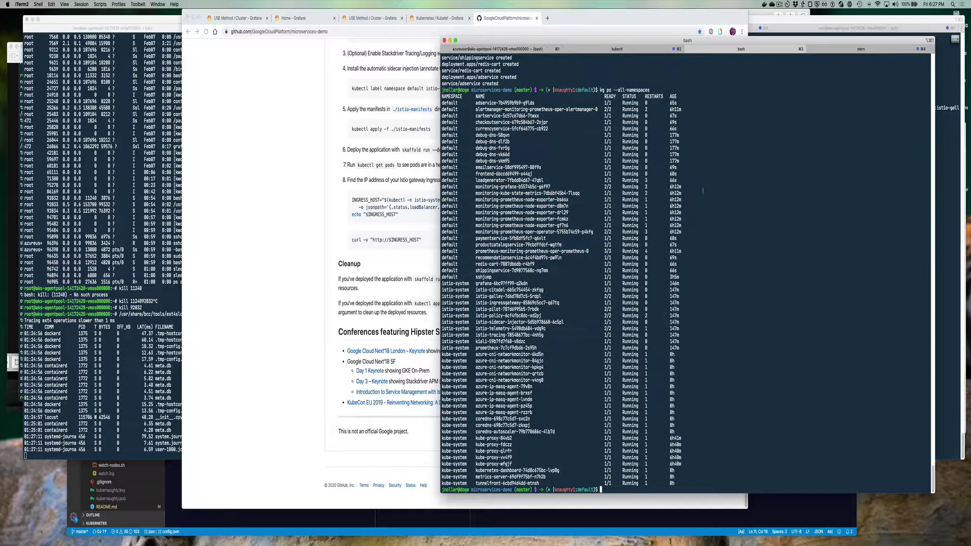
{"action": "left_click_drag", "start_coordinate": [605, 174], "coordinate": [605, 181]}
{"action": "left_click", "coordinate": [679, 273]}
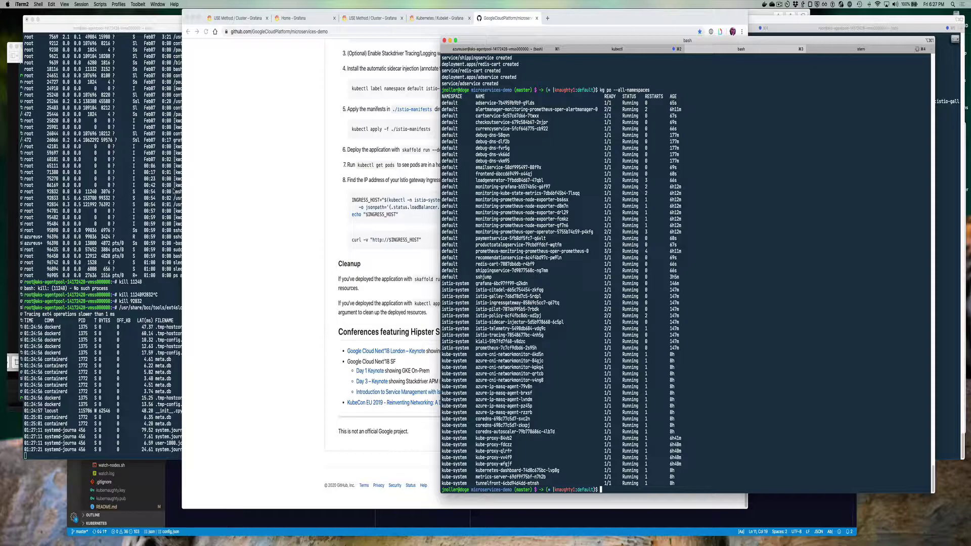
- Reload the USE Method / Cluster dashboard and scroll through its panels
{"action": "left_click", "coordinate": [345, 15]}
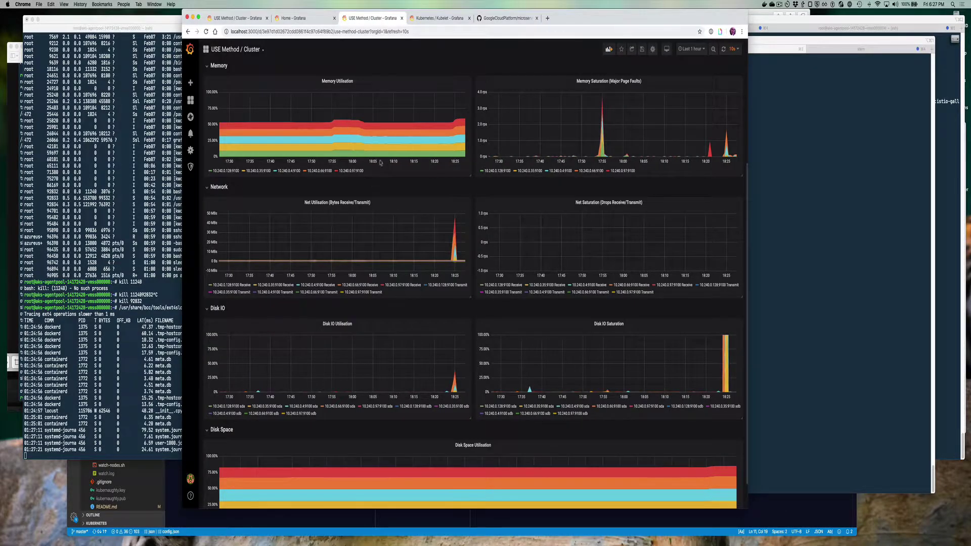
{"action": "key", "text": "super+r"}
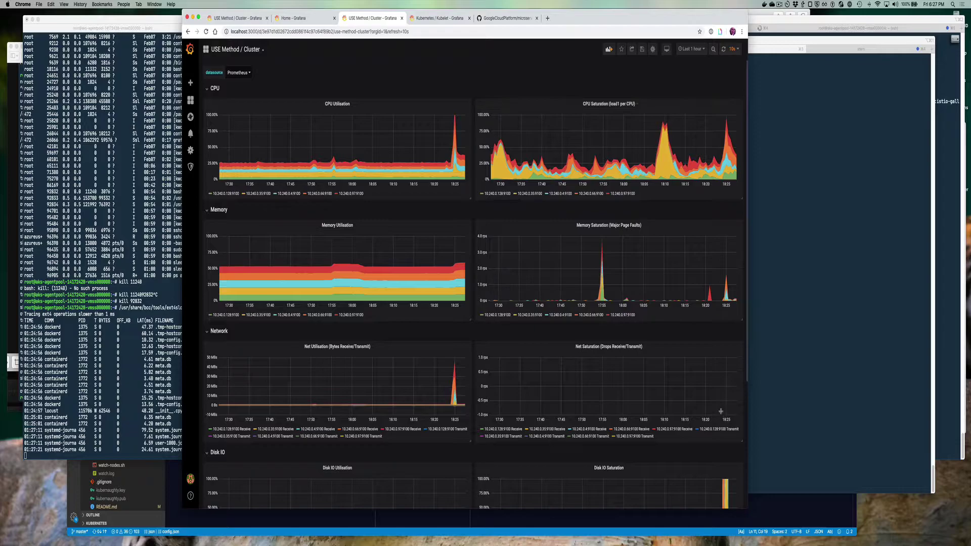
{"action": "scroll", "coordinate": [707, 374], "scroll_direction": "down", "scroll_amount": 5}
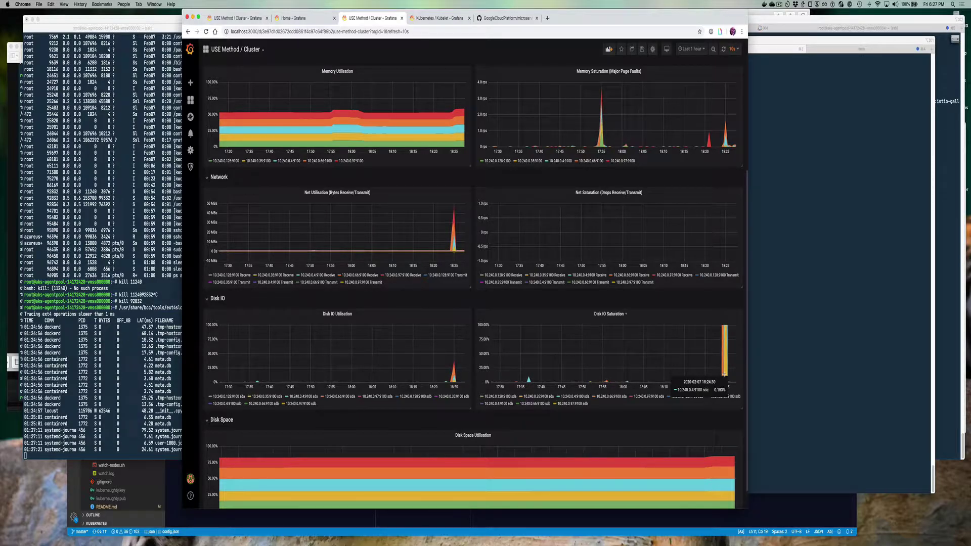
{"action": "key", "text": "super+Tab"}
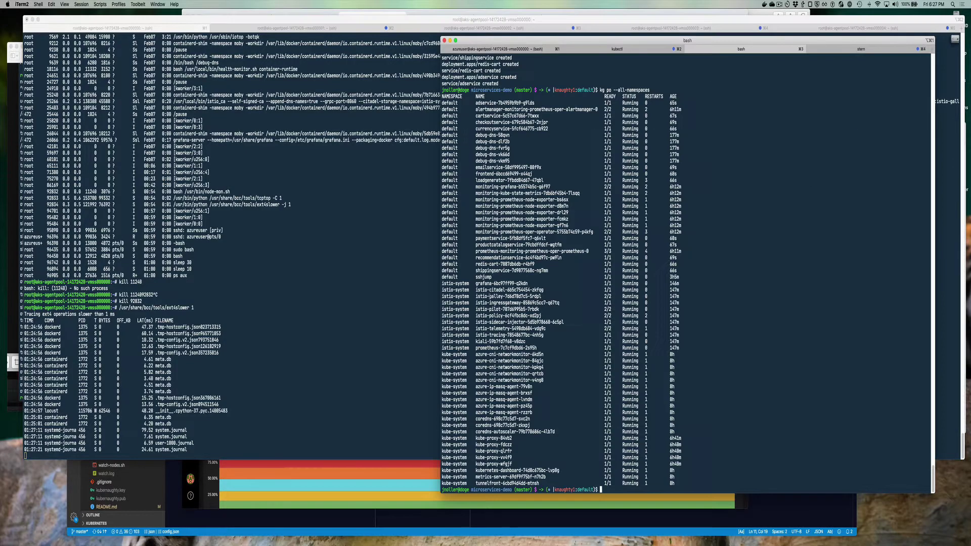
- Zoom the dashboard onto the Disk IO Saturation spike, then highlight the slow dockerd operations in the trace
{"action": "left_click", "coordinate": [246, 496]}
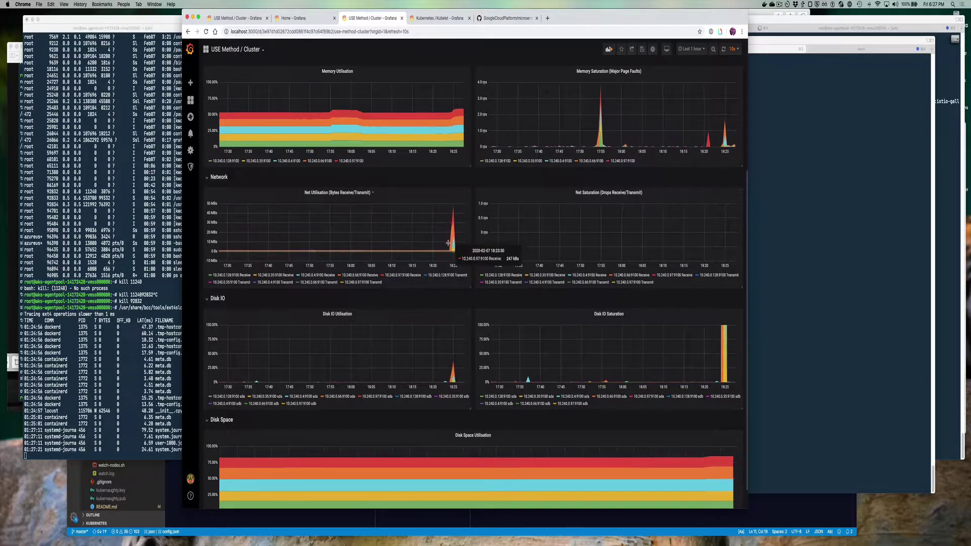
{"action": "scroll", "coordinate": [448, 243], "scroll_direction": "up", "scroll_amount": 5}
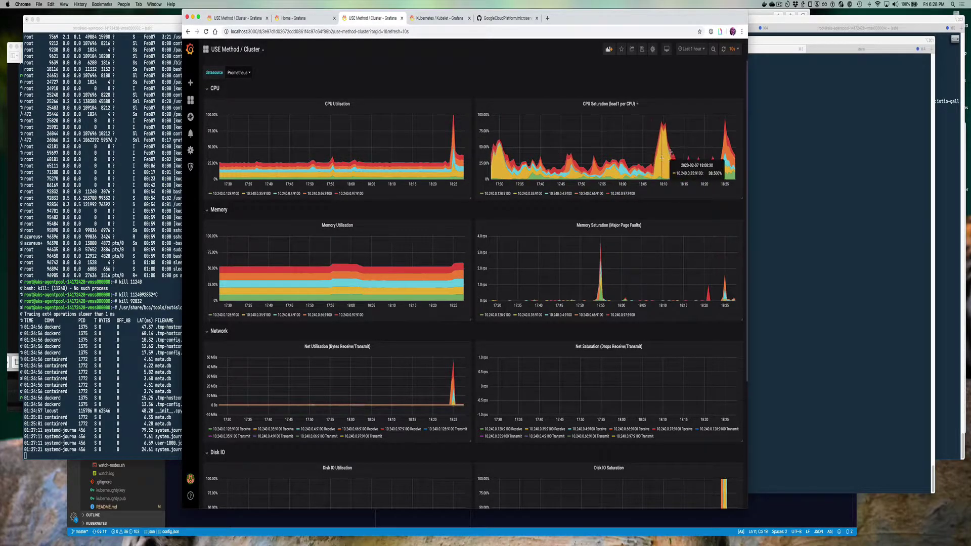
{"action": "scroll", "coordinate": [648, 226], "scroll_direction": "down", "scroll_amount": 4}
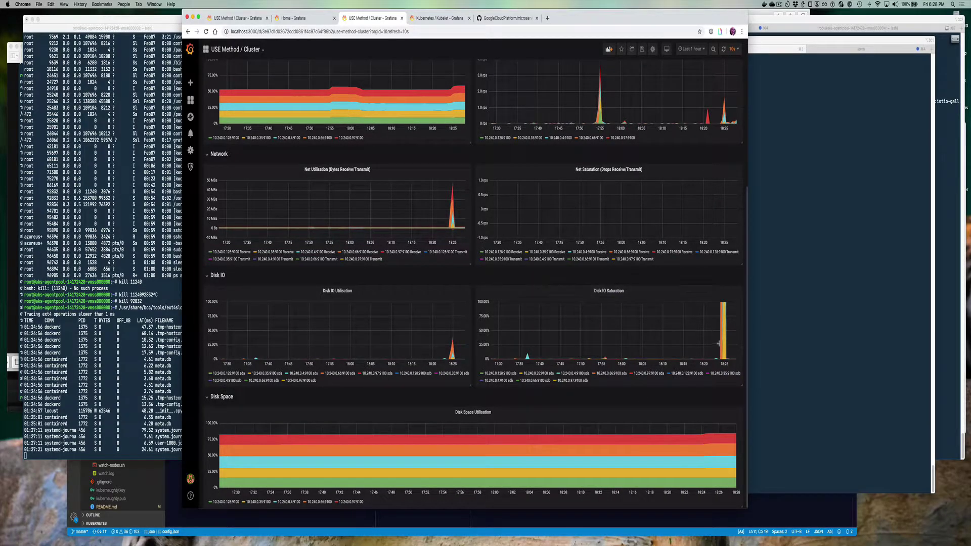
{"action": "left_click_drag", "start_coordinate": [708, 341], "coordinate": [733, 340]}
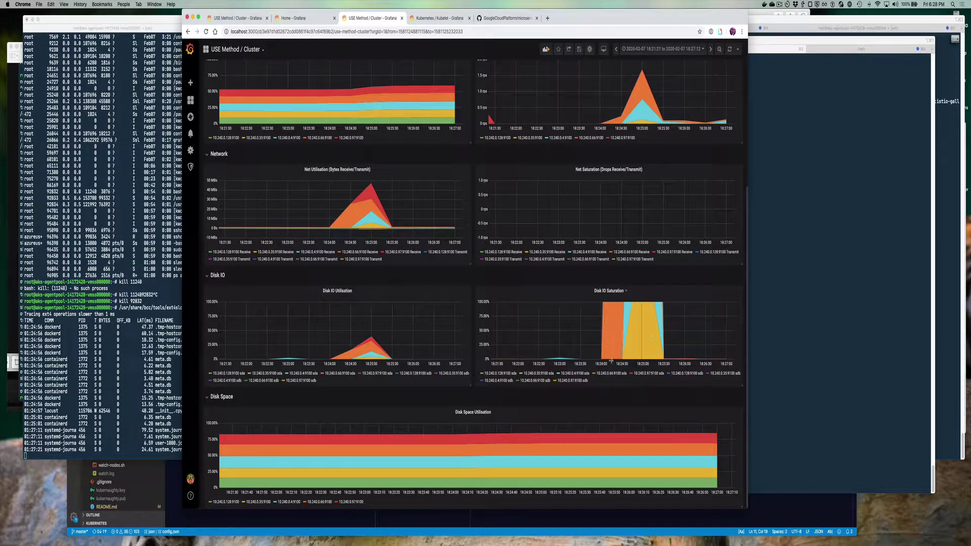
{"action": "left_click_drag", "start_coordinate": [26, 307], "coordinate": [228, 370]}
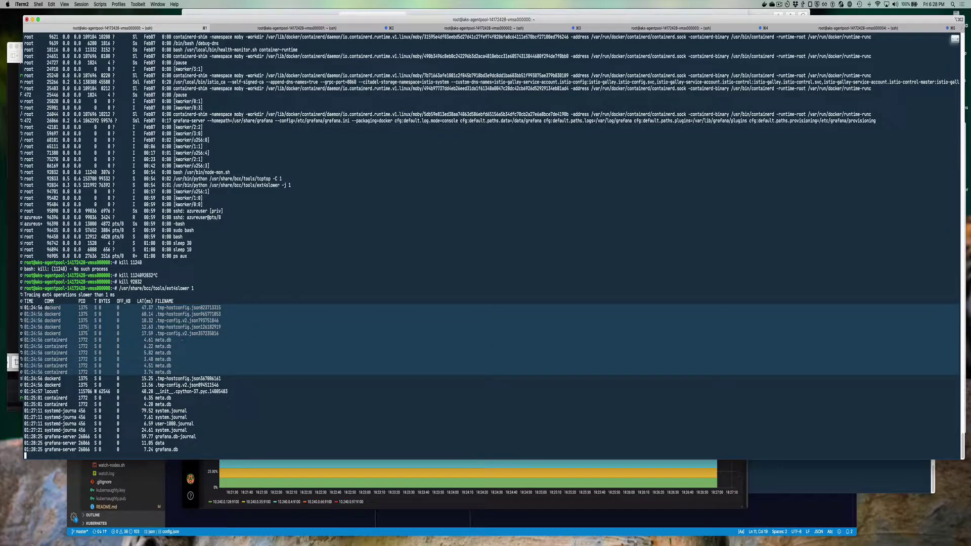
- Highlight the locust line in the ext4slower trace, then clear the selection
{"action": "left_click", "coordinate": [107, 325]}
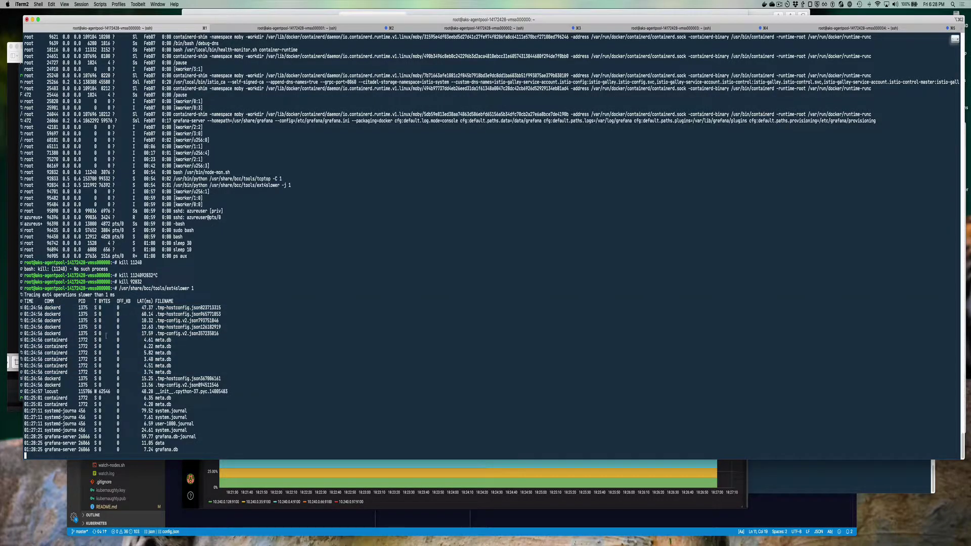
{"action": "left_click_drag", "start_coordinate": [138, 388], "coordinate": [269, 455]}
{"action": "left_click", "coordinate": [276, 364]}
- Check the ext4slower traces on the second and third nodes, then return to the Kubelet dashboard
{"action": "left_click", "coordinate": [236, 30]}
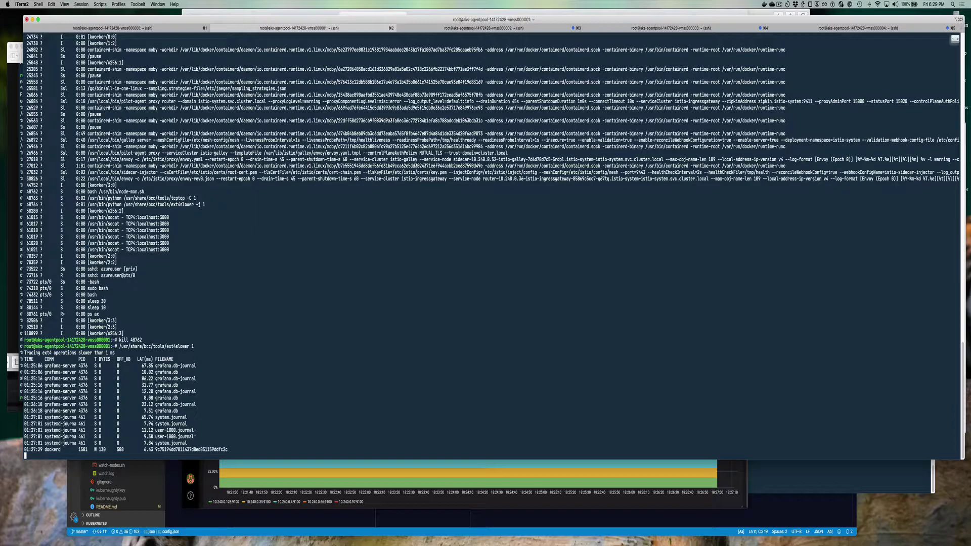
{"action": "key", "text": "super+3"}
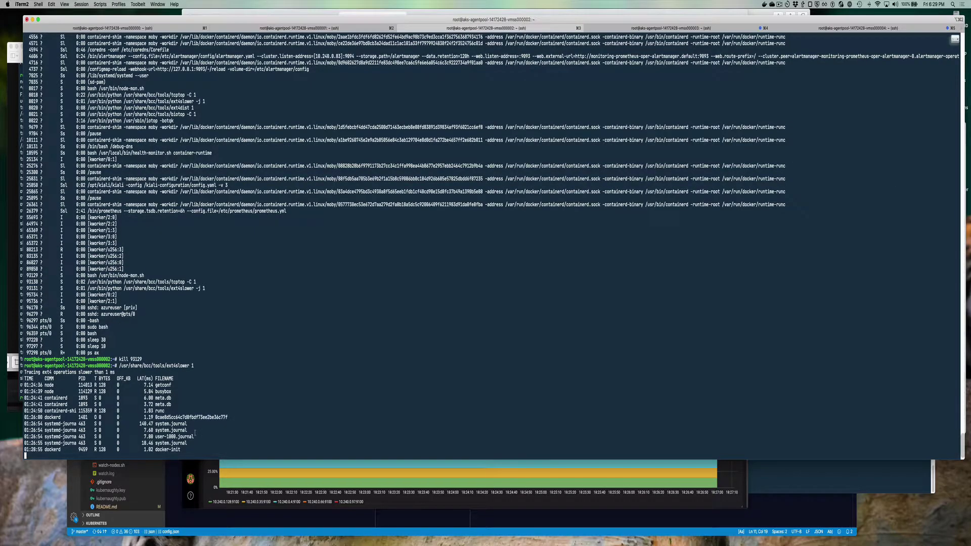
{"action": "key", "text": "super+1"}
{"action": "key", "text": "super+Tab"}
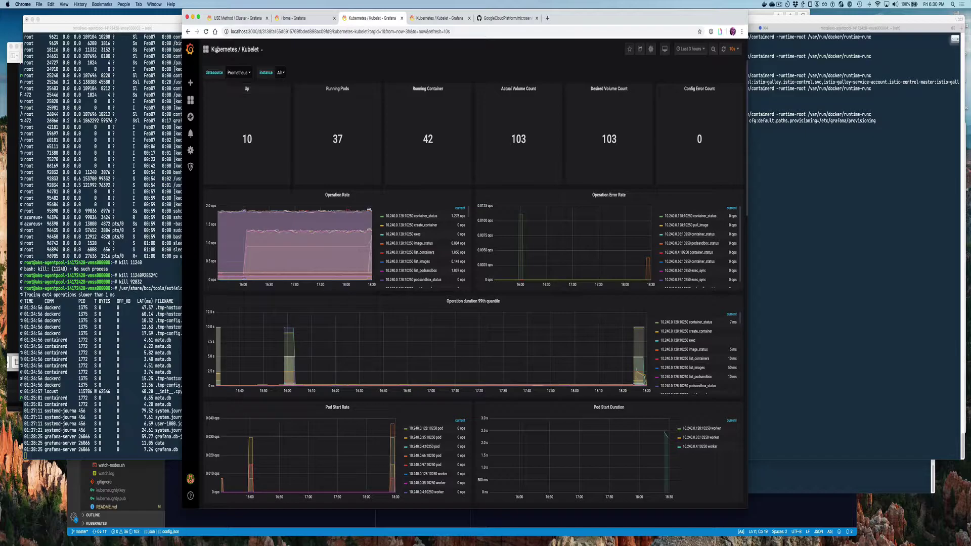
- Start navigating from the Kubernetes / Kubelet dashboard toward the Nodes dashboard
{"action": "mouse_move", "coordinate": [324, 252]}
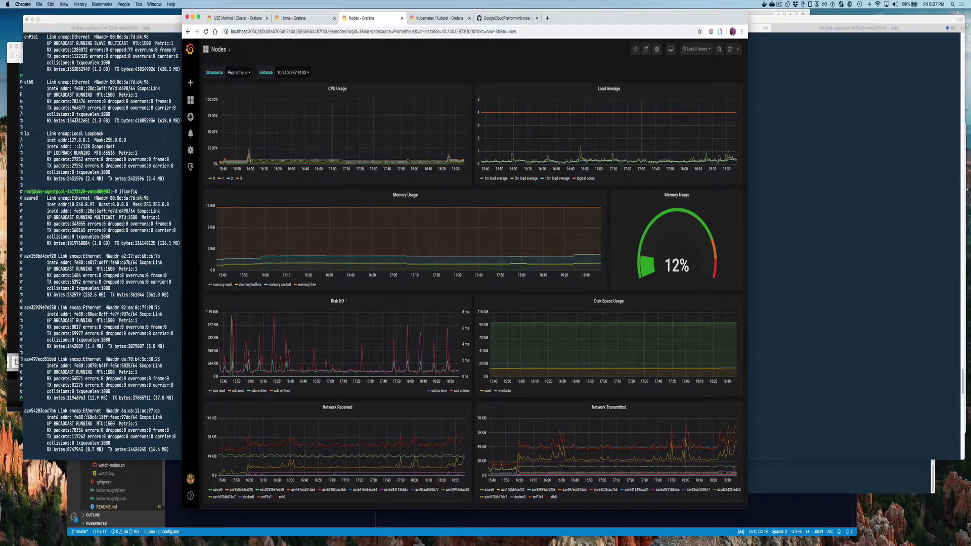
{"action": "key", "text": "super+Tab"}
{"action": "key", "text": "ctrl+Up"}
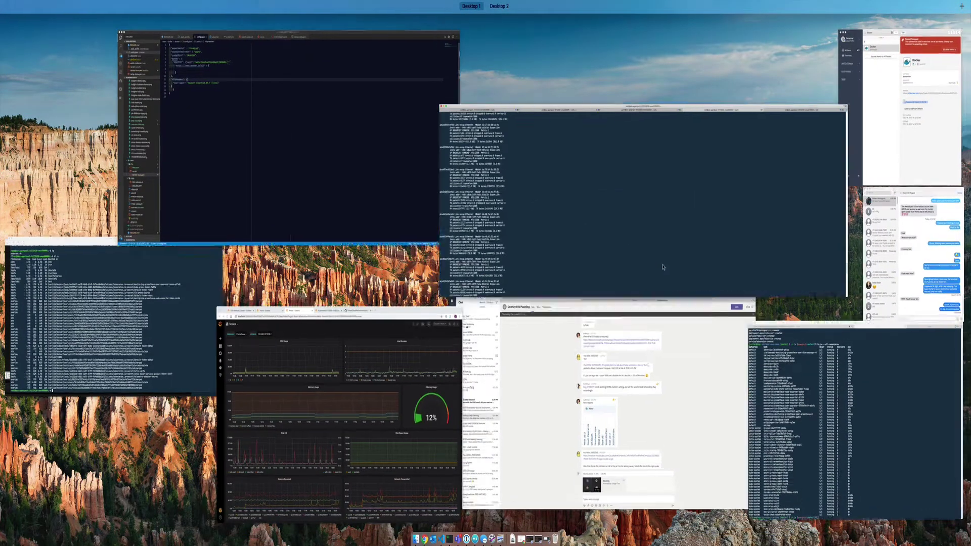
{"action": "left_click", "coordinate": [663, 267]}
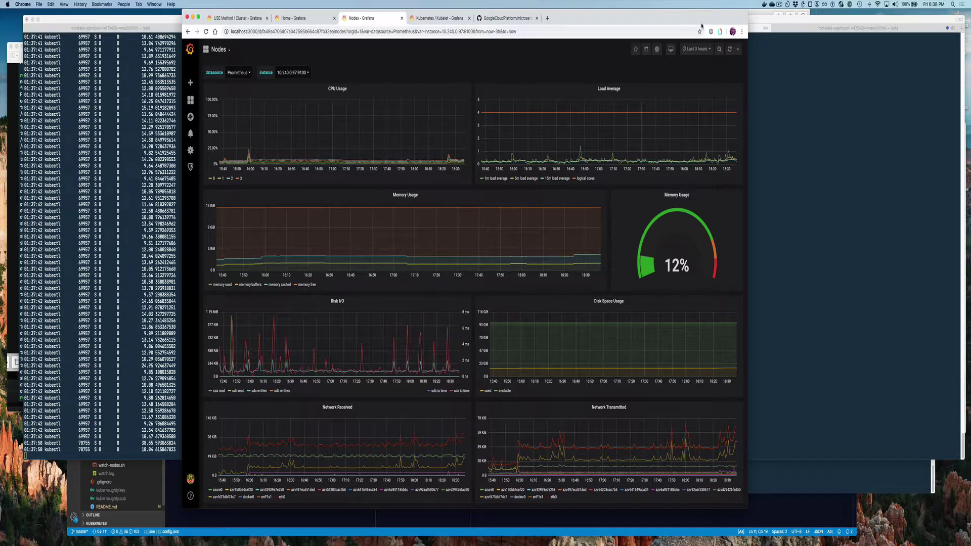
{"action": "left_click", "coordinate": [781, 5]}
{"action": "left_click", "coordinate": [799, 34]}
{"action": "left_click", "coordinate": [780, 5]}
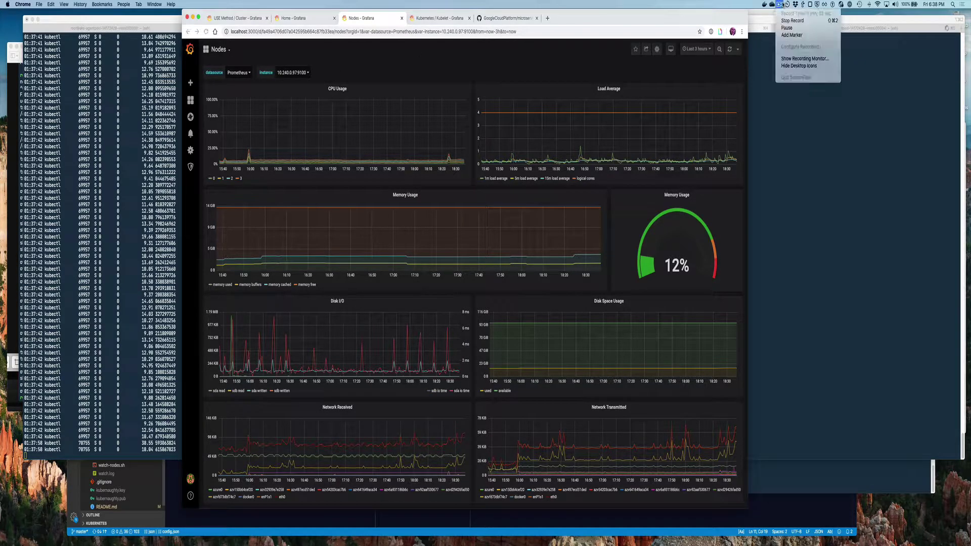
- Switch from the Grafana Nodes dashboard to the iTerm2 terminal
{"action": "left_click", "coordinate": [785, 36]}
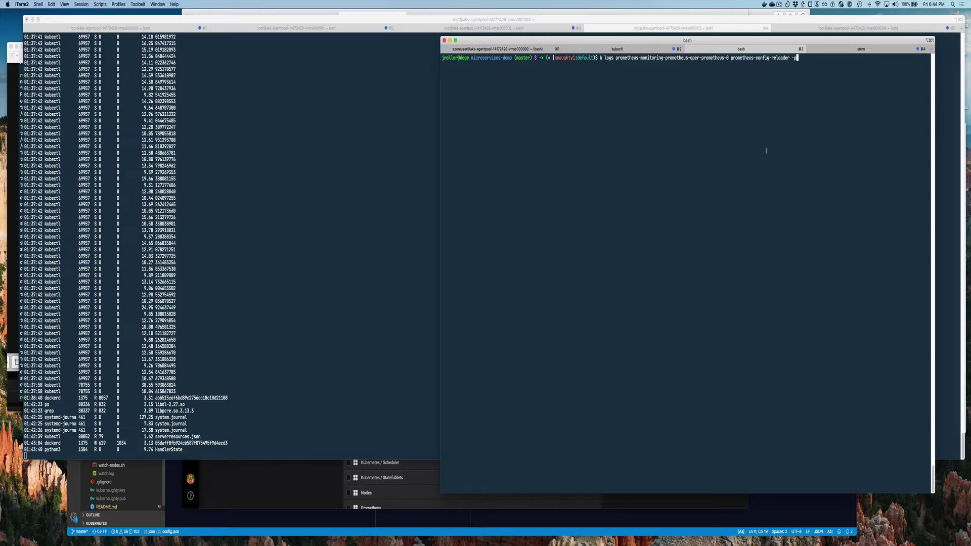
- Run the prometheus-config-reloader previous-logs command and highlight the connection-refused reload failure
{"action": "key", "text": "Return"}
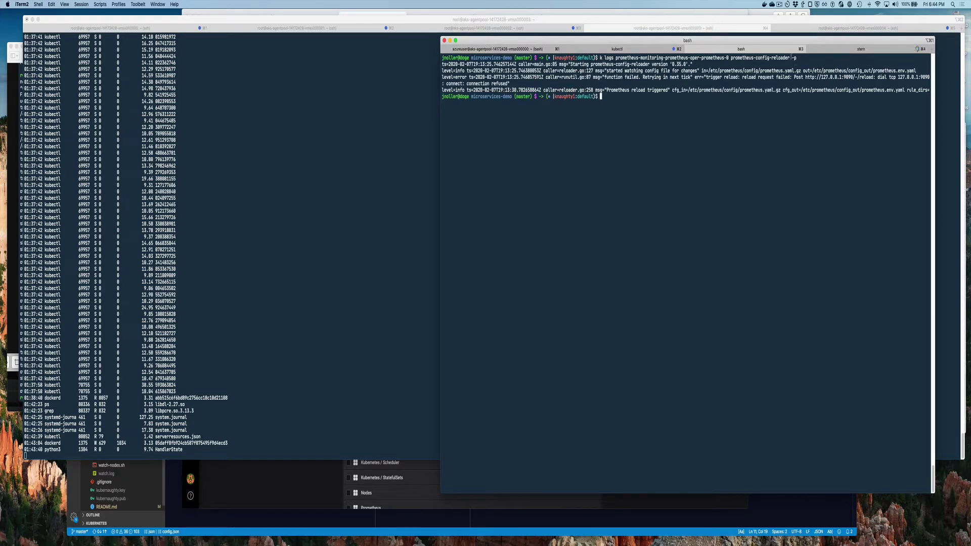
{"action": "left_click_drag", "start_coordinate": [791, 57], "coordinate": [802, 108]}
{"action": "left_click", "coordinate": [795, 96]}
{"action": "left_click_drag", "start_coordinate": [795, 58], "coordinate": [795, 128]}
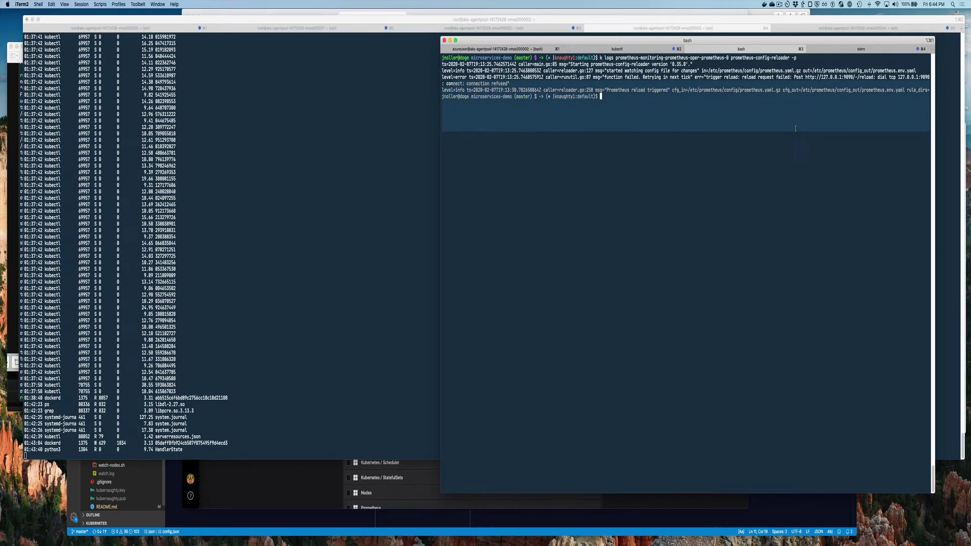
{"action": "left_click", "coordinate": [794, 129]}
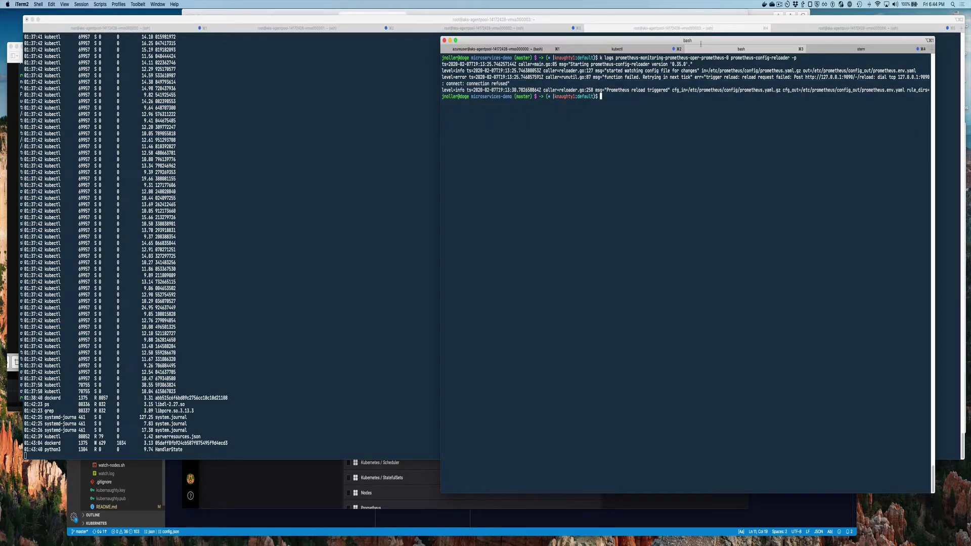
{"action": "left_click_drag", "start_coordinate": [718, 77], "coordinate": [862, 94]}
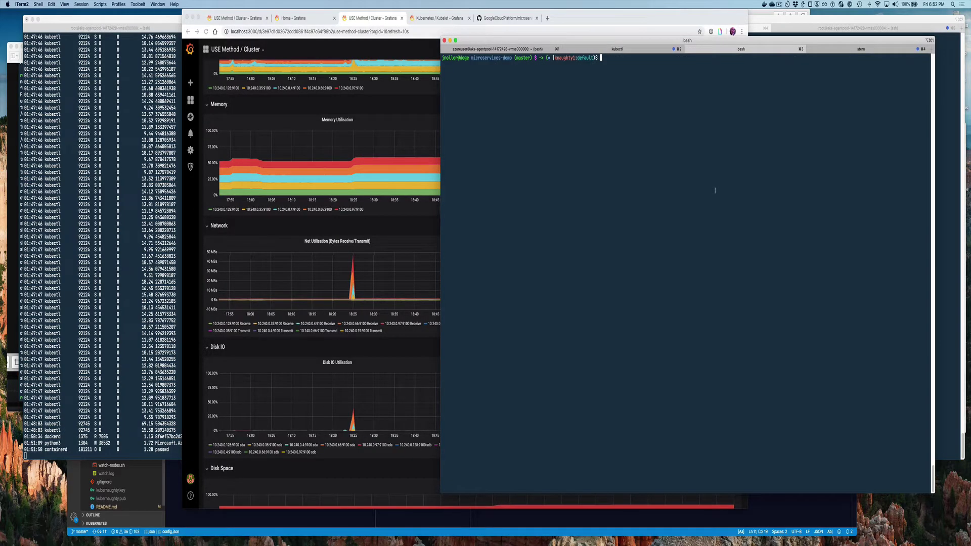
- Clear the screen, run the prometheus-operator previous-logs command, and highlight its i/o timeout error
{"action": "type", "text": "clear"}
{"action": "key", "text": "Up"}
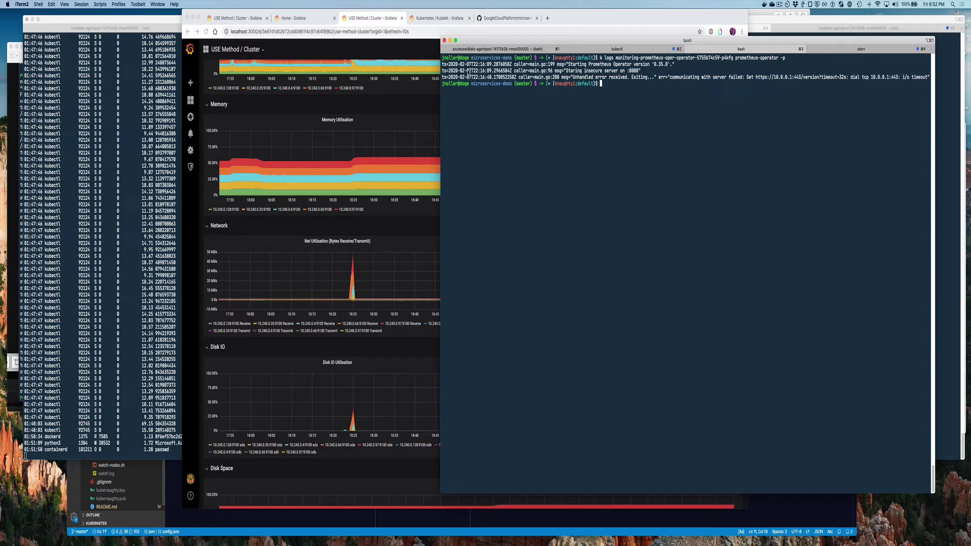
{"action": "left_click_drag", "start_coordinate": [468, 69], "coordinate": [634, 95]}
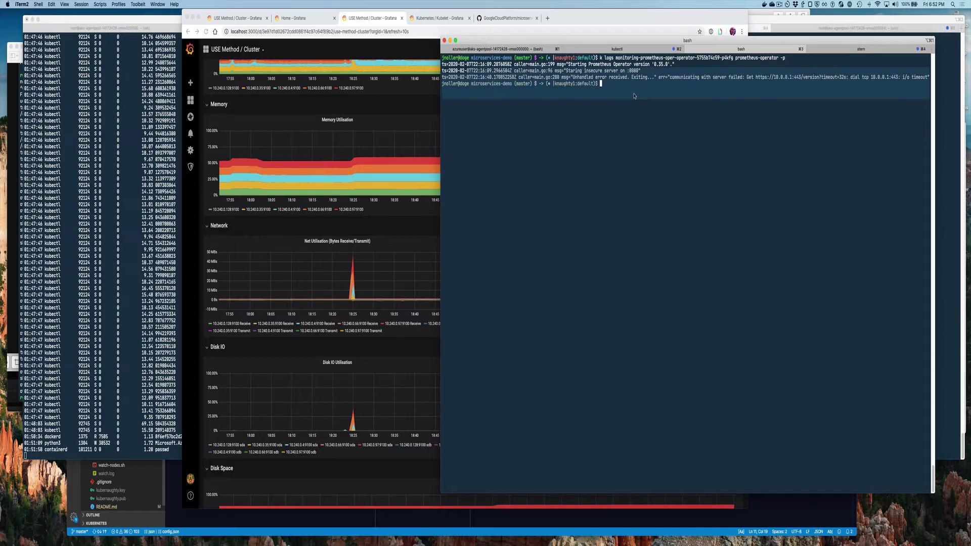
{"action": "left_click", "coordinate": [767, 74]}
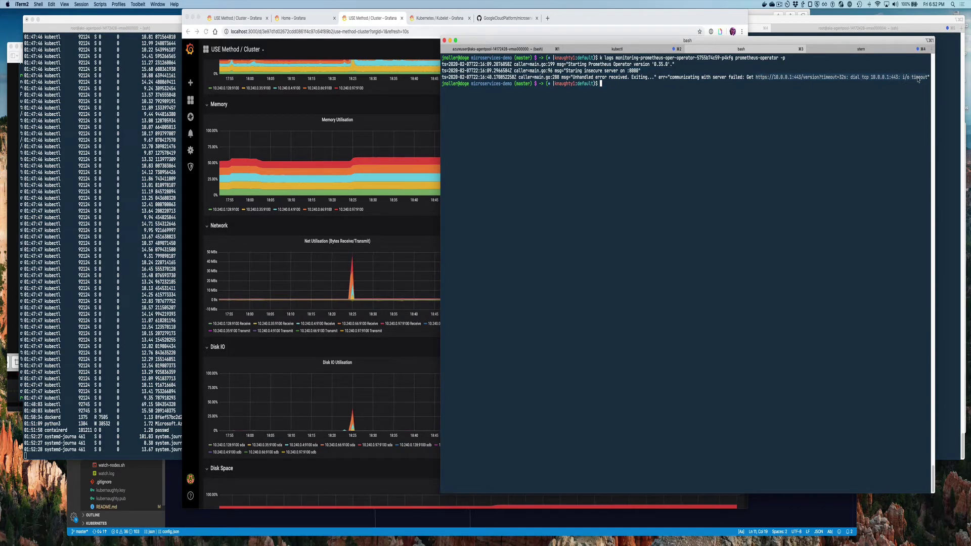